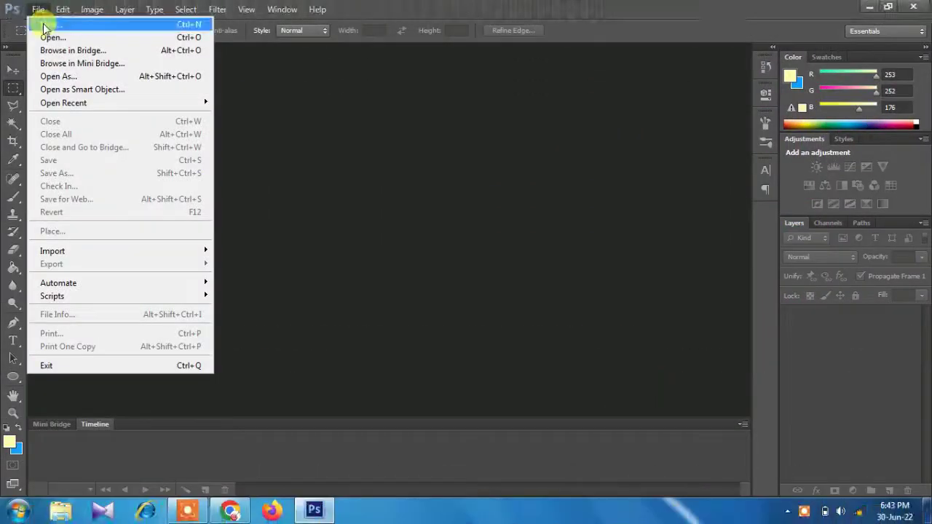
Step: Create a new 7 × 4.5 inch, 300 ppi RGB document
left_click(37, 21)
left_click(503, 178)
left_click(494, 201)
type("4")
left_click(426, 239)
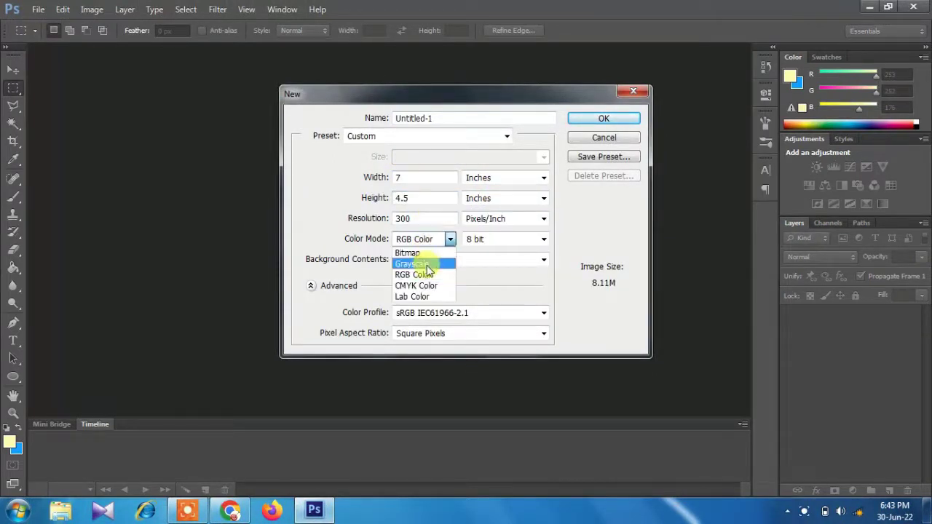
left_click(427, 275)
left_click(603, 118)
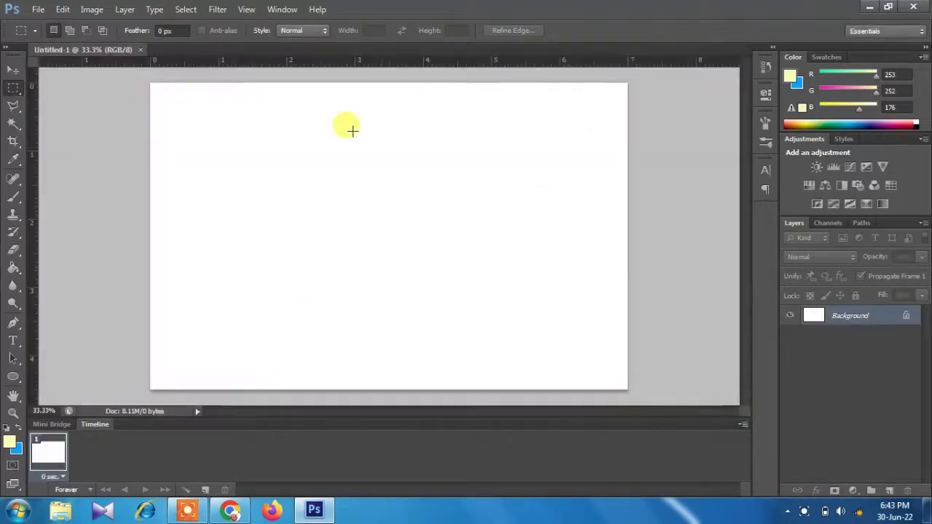
left_click(14, 267)
Step: Set the gradient's stops to dark greys 292929 and 686868 in the Gradient Editor
left_click(51, 268)
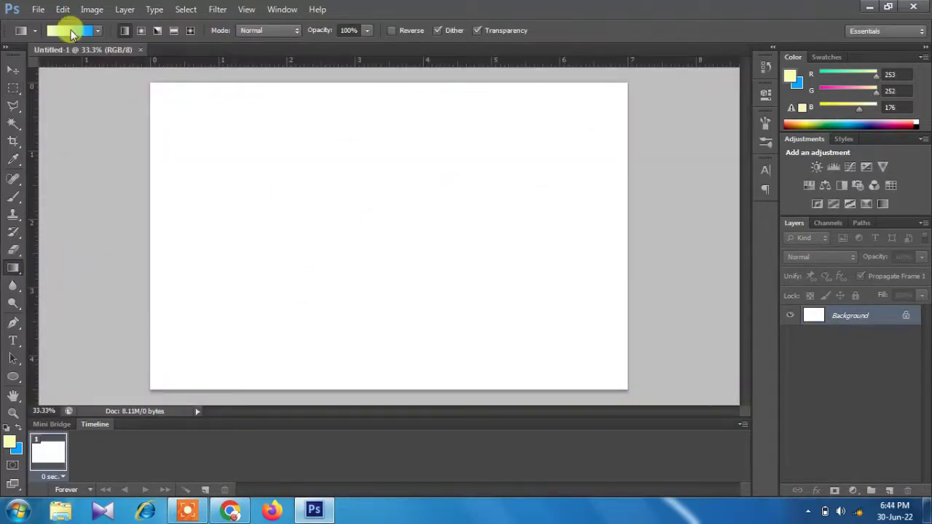
left_click(69, 29)
double_click(557, 424)
left_click_drag(565, 315, 535, 380)
left_click(843, 231)
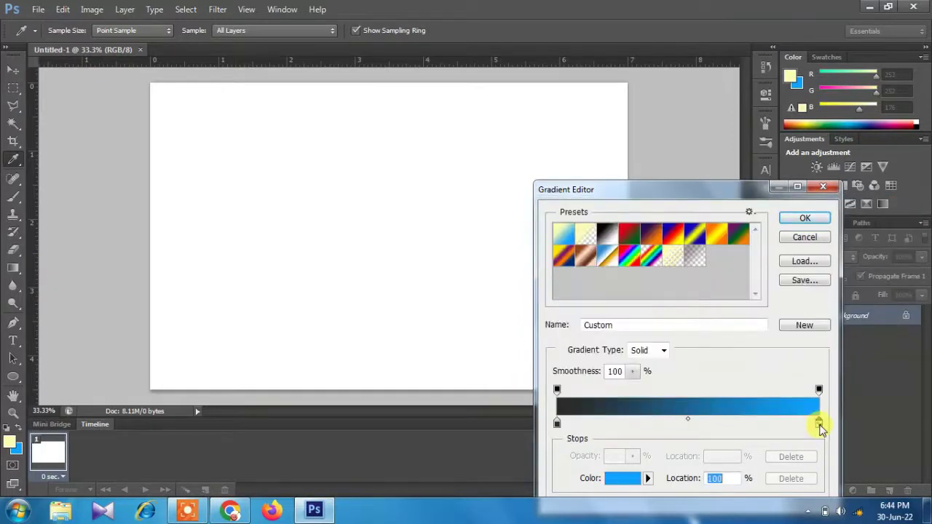
double_click(819, 424)
left_click_drag(560, 321, 530, 339)
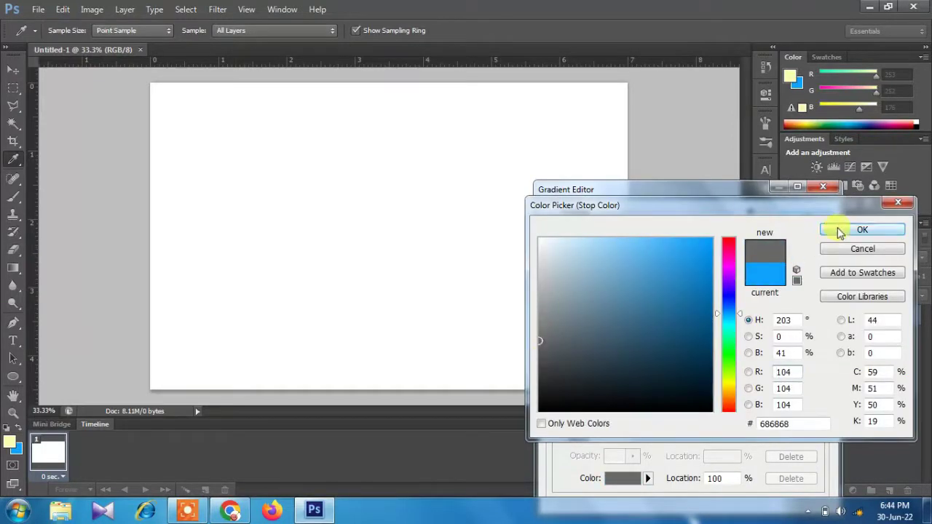
left_click(840, 231)
Step: Apply the grey gradient horizontally across the canvas, darkening toward the right
left_click(801, 223)
left_click_drag(624, 223, 236, 221)
left_click_drag(150, 220, 148, 219)
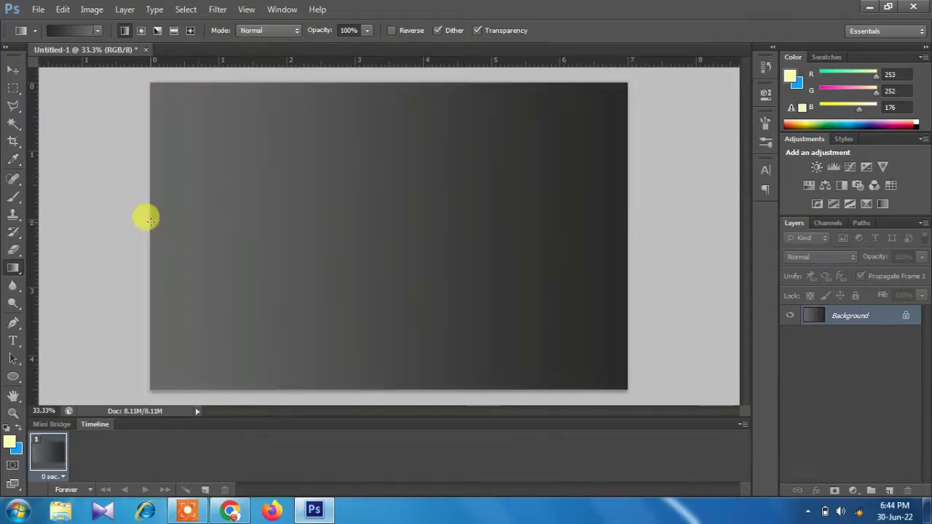
Step: Draw a tall black-filled rectangle on the card's right side
right_click(16, 377)
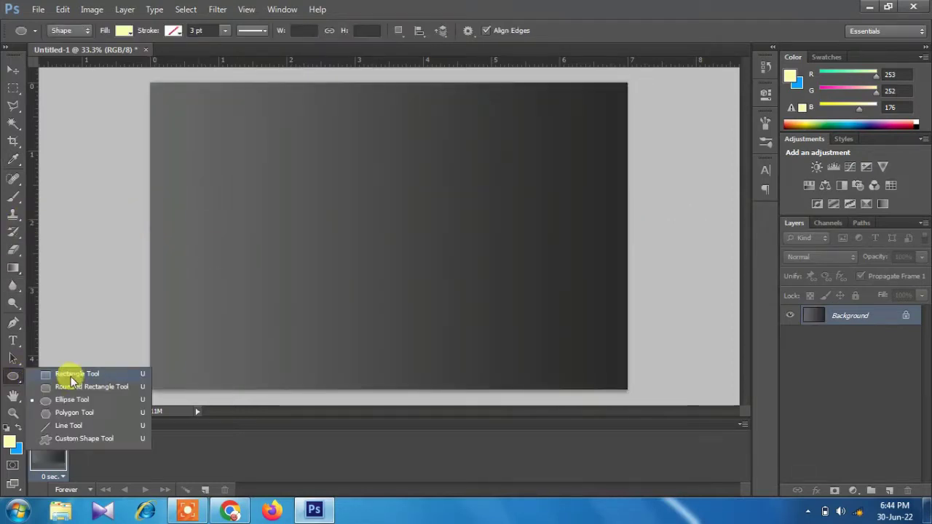
left_click(97, 370)
left_click(124, 29)
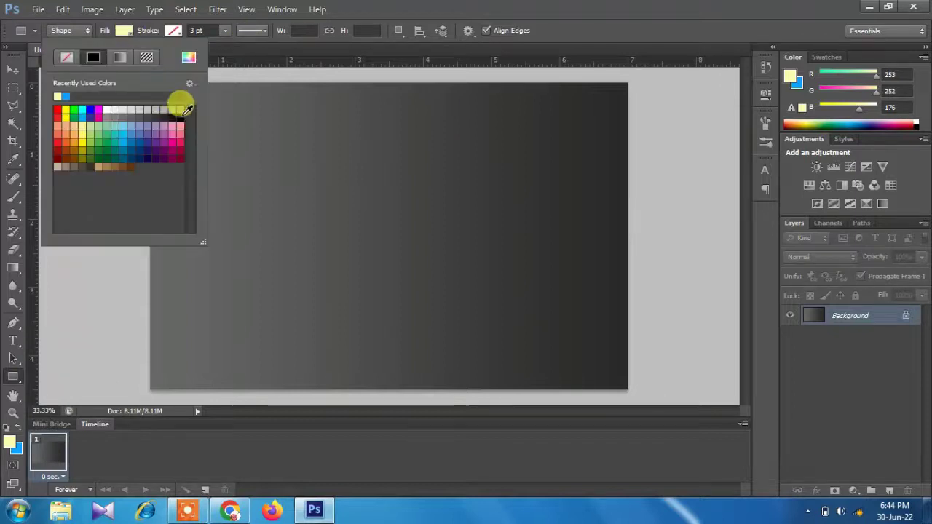
left_click(180, 110)
mouse_move(454, 83)
left_mouse_down()
mouse_move(497, 182)
mouse_move(531, 388)
left_mouse_up()
Step: Nudge the black rectangle right and rasterize its shape layer
left_click(12, 69)
key("shift+Right")
key("shift+Right")
key("shift+Right")
key("shift+Right")
key("shift+Right")
key("shift+Right")
key("shift+Right")
key("shift+Right")
key("shift+Right")
key("shift+Right")
key("shift+Right")
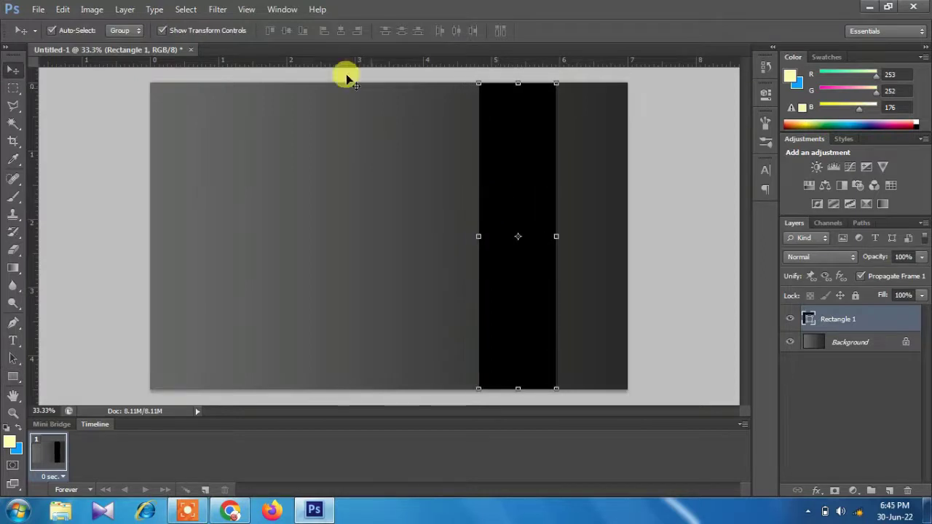
left_click(125, 9)
left_click(302, 226)
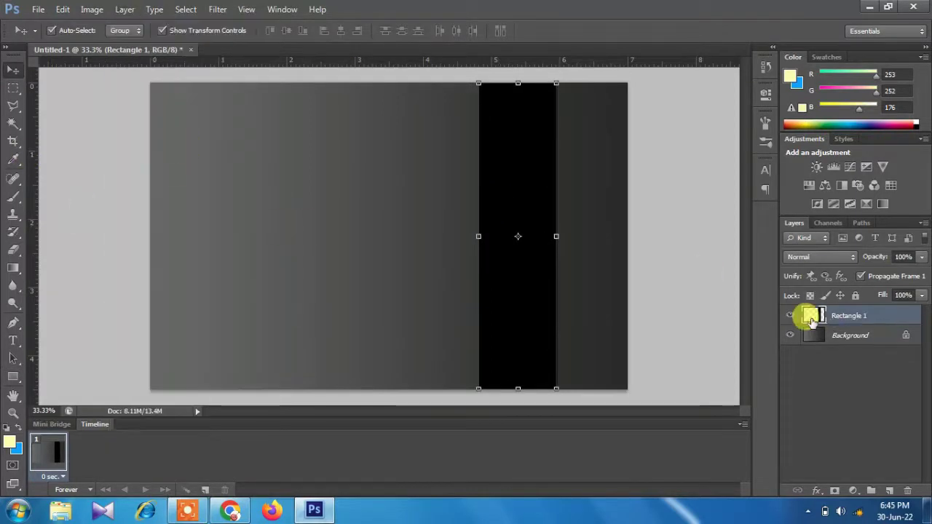
left_click(889, 491)
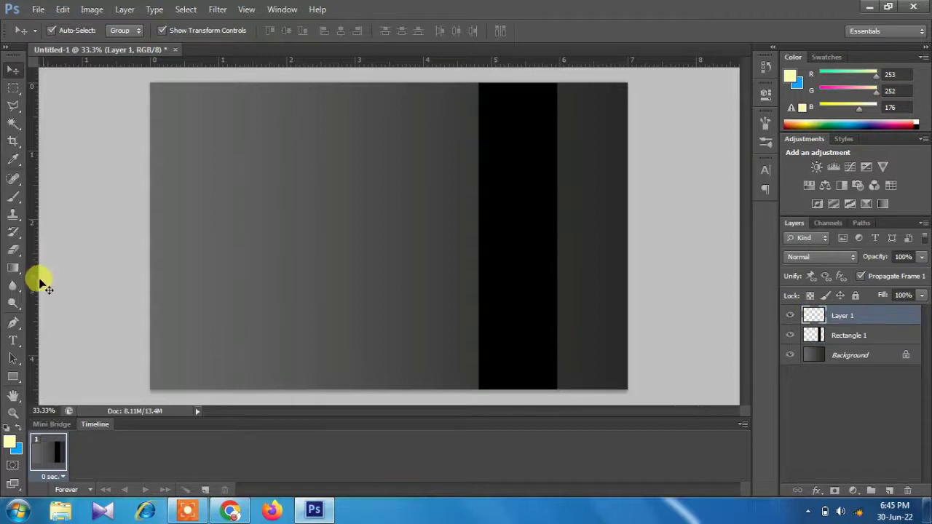
Step: Select a wide band across the card's middle and set a soft 1060 px brush
left_click(13, 87)
left_click_drag(211, 196, 596, 311)
left_click(14, 211)
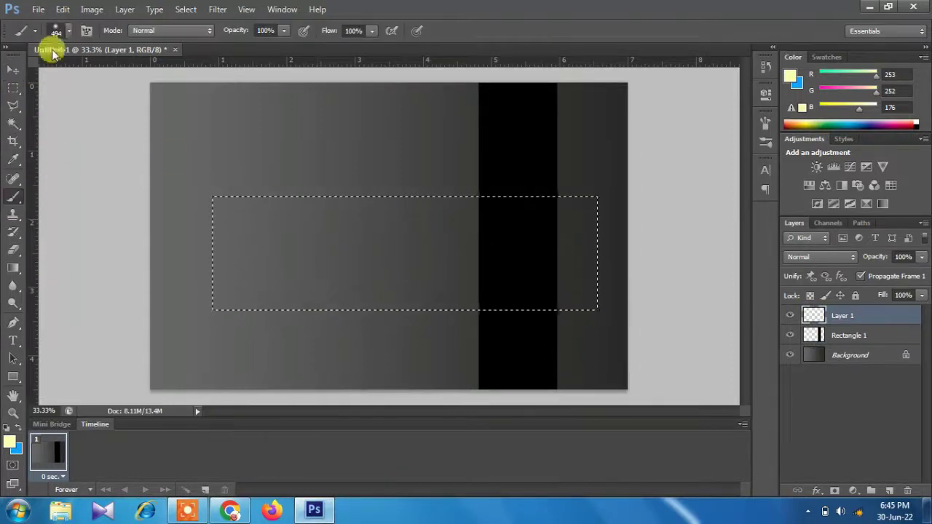
left_click(62, 31)
left_click_drag(139, 74, 143, 74)
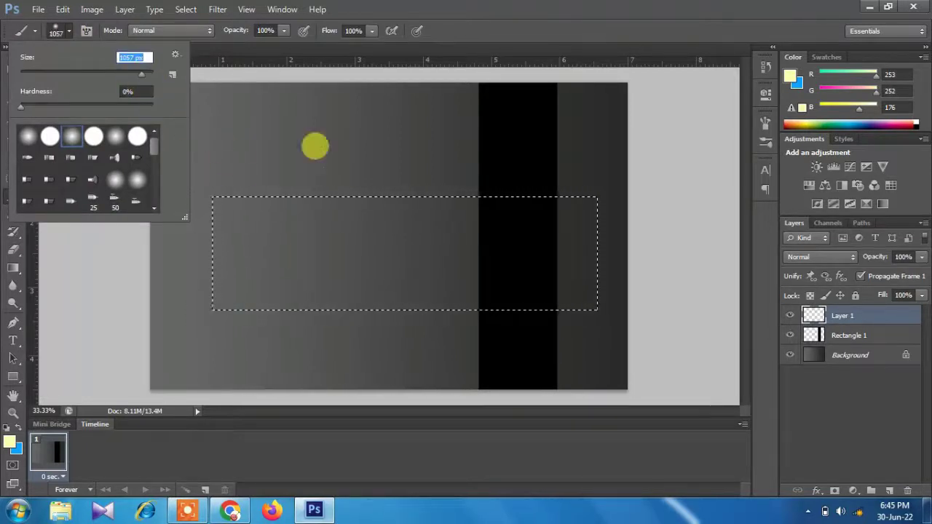
left_click(412, 9)
left_click(12, 77)
left_click(13, 179)
left_click(14, 197)
left_click(68, 30)
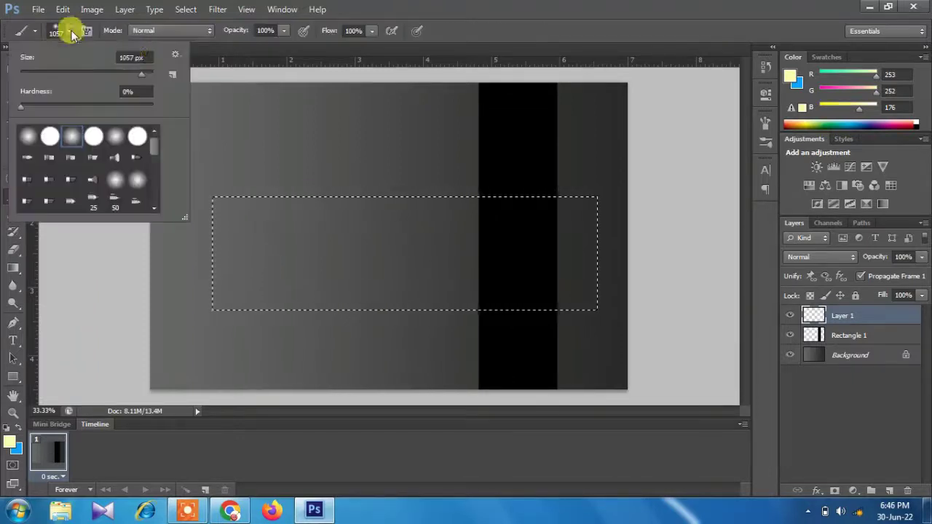
type("1060")
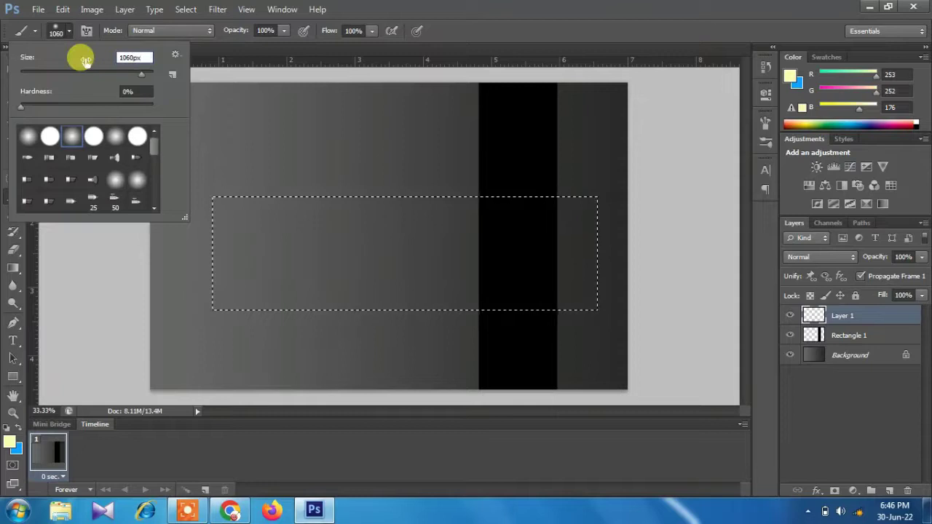
key("Return")
Step: Paint a soft magenta ff00d2 glow inside the selection
left_click(11, 444)
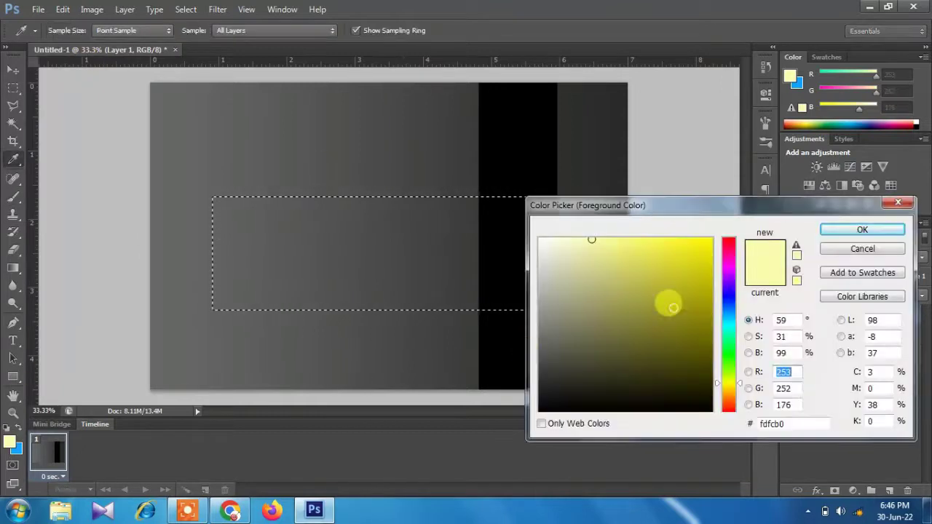
left_click(724, 260)
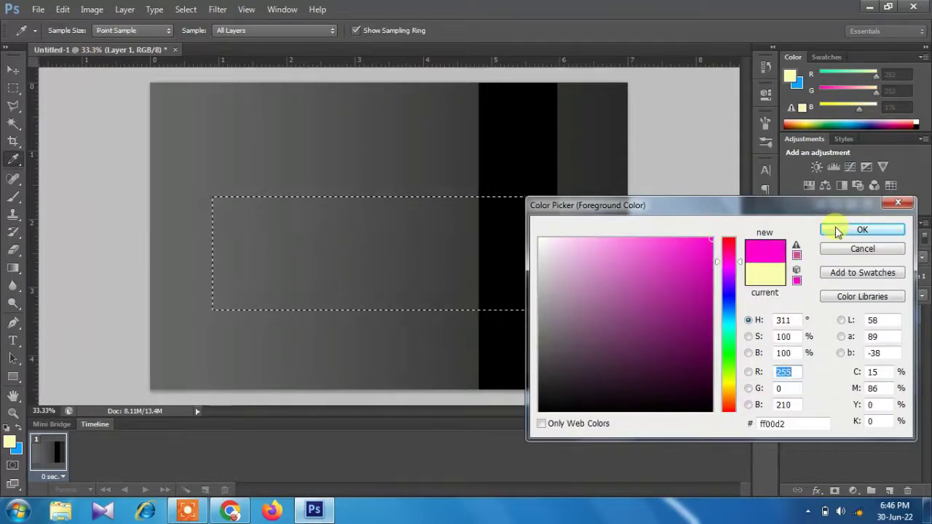
left_click(836, 232)
left_click(412, 320)
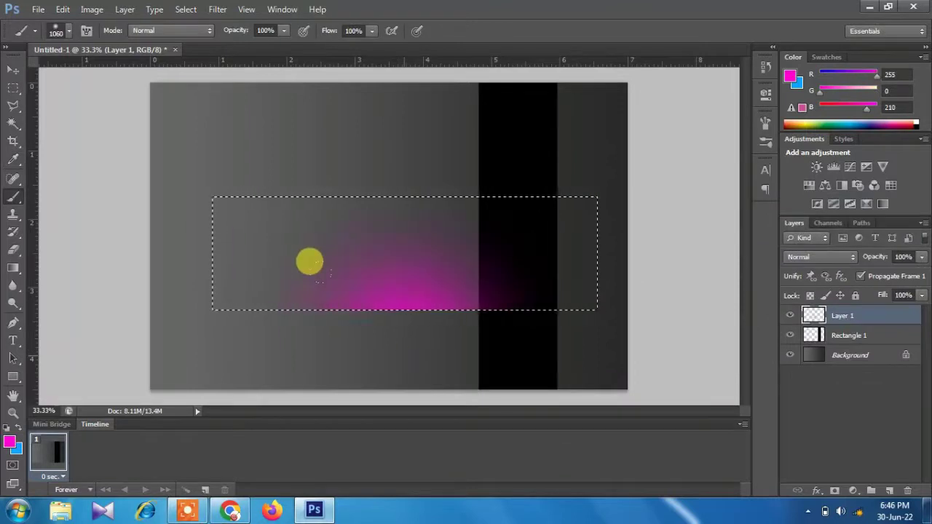
Step: Deselect, rotate the glow 90° and squash it to the card's height
key("ctrl+d")
key("v")
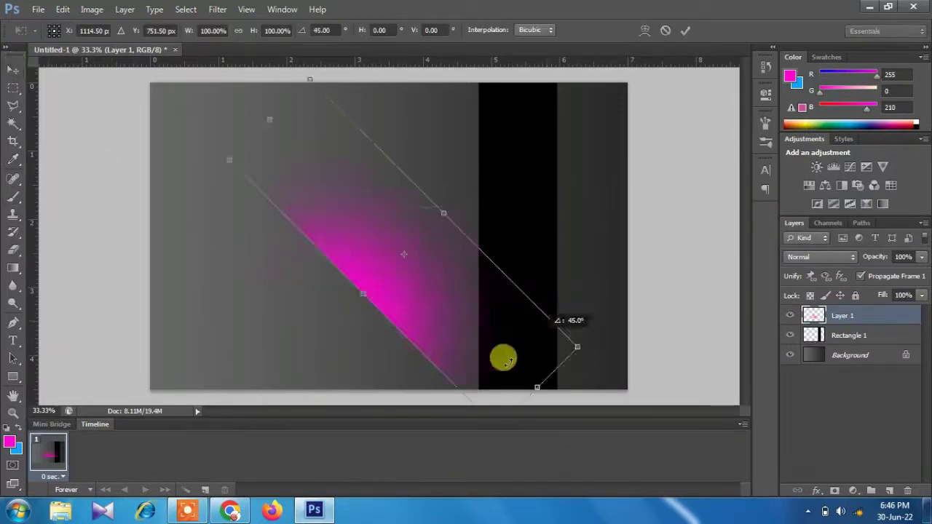
left_click_drag(597, 187, 429, 372)
key("ctrl+minus")
left_click_drag(401, 107, 400, 121)
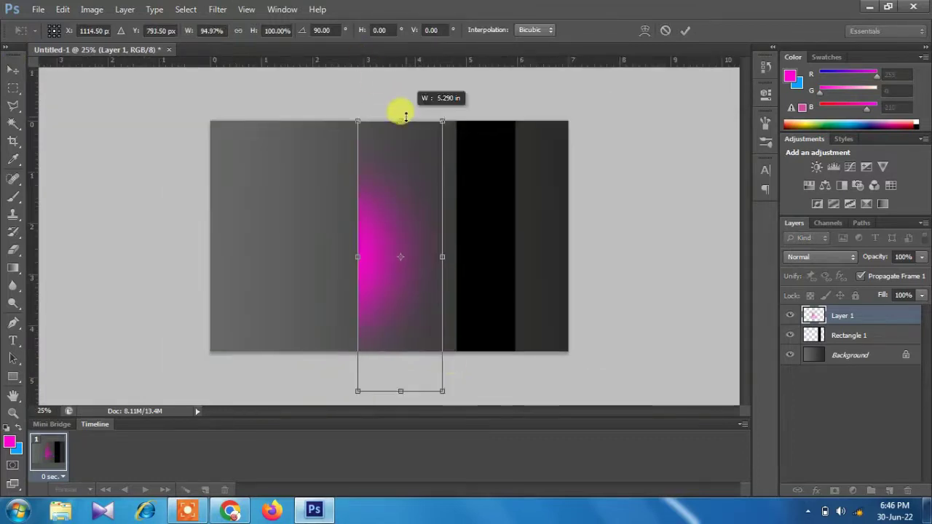
left_click_drag(401, 391, 400, 350)
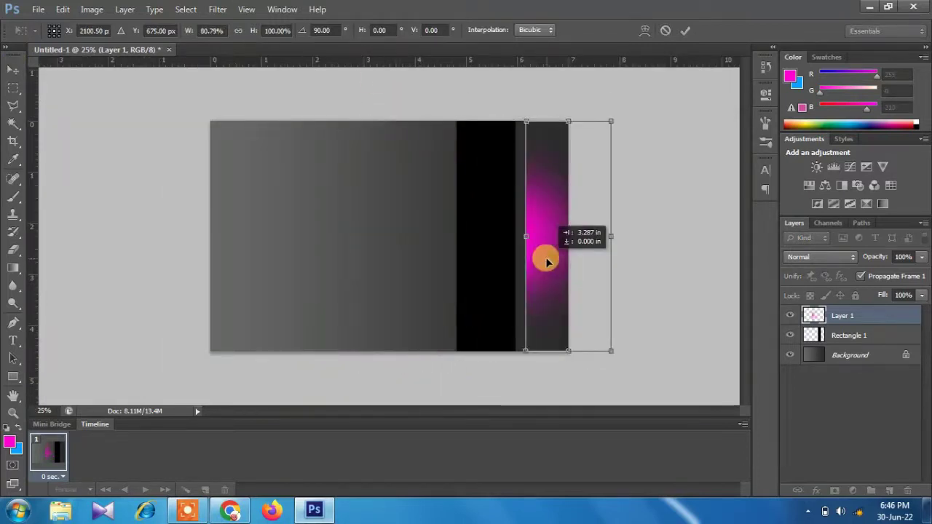
Step: Move the glow beside the black stripe's right edge and narrow it
left_click_drag(388, 262, 545, 260)
left_click_drag(603, 236, 556, 238)
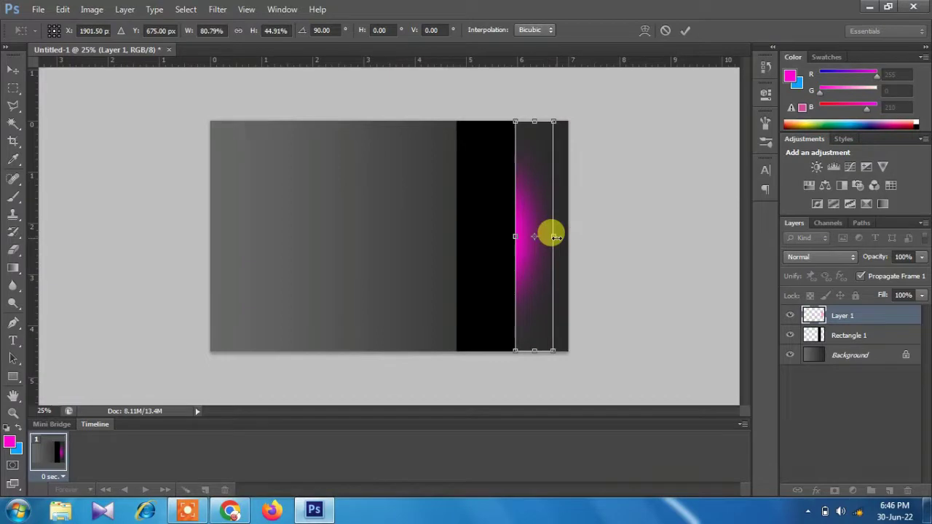
left_click(14, 70)
left_click(416, 199)
left_click(125, 9)
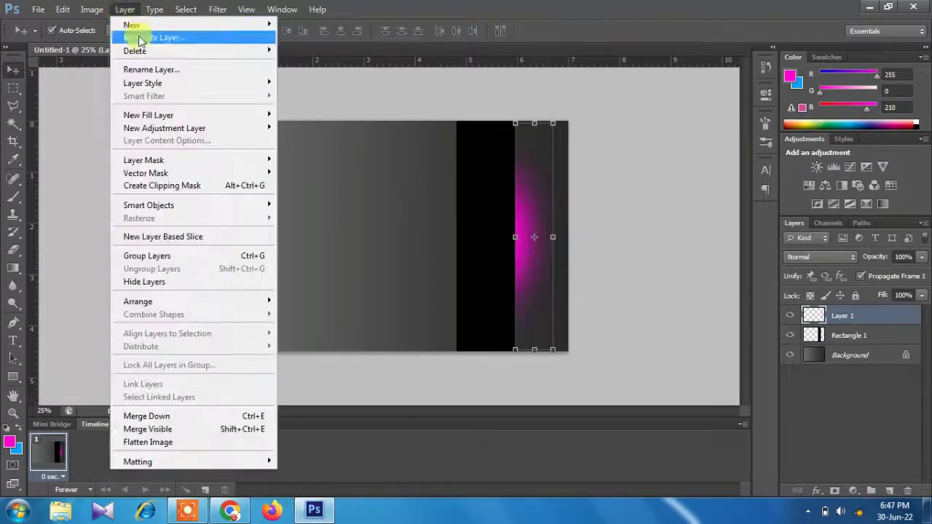
Step: Duplicate the glow layer, flip the copy horizontally and shift it left
left_click(182, 35)
left_click(562, 158)
key("ctrl+t")
left_click_drag(552, 237, 474, 237)
left_click(13, 68)
left_click(394, 200)
Step: Nudge the copy against the stripe's left edge and stretch it full height
key("shift+Left")
key("shift+Left")
key("shift+Left")
key("shift+Left")
key("shift+Left")
key("shift+Left")
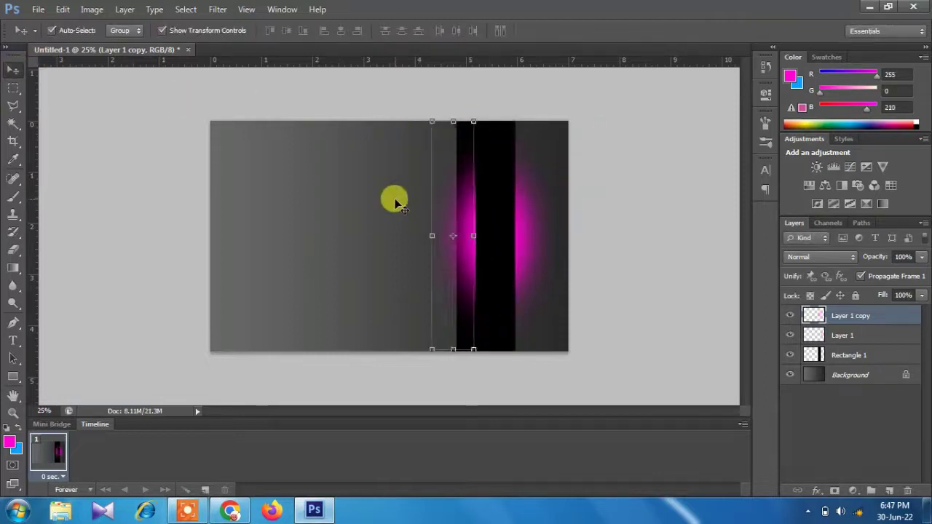
key("shift+Left")
key("shift+Left")
key("shift+Left")
left_click(434, 348)
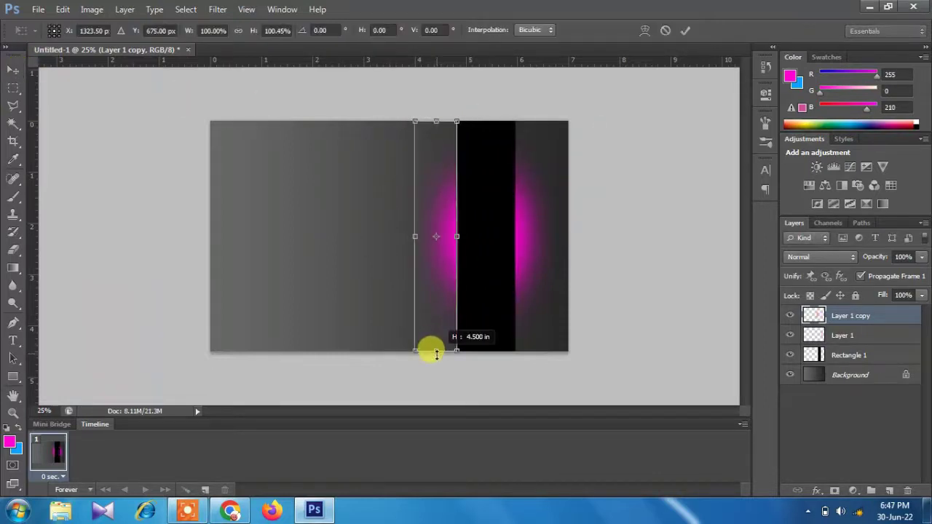
left_click(14, 69)
left_click(408, 198)
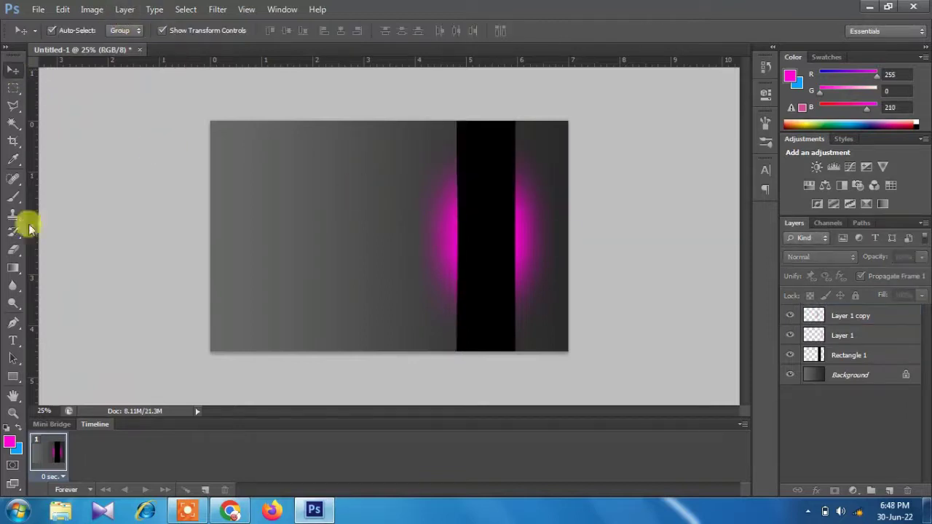
left_click_drag(13, 377, 66, 439)
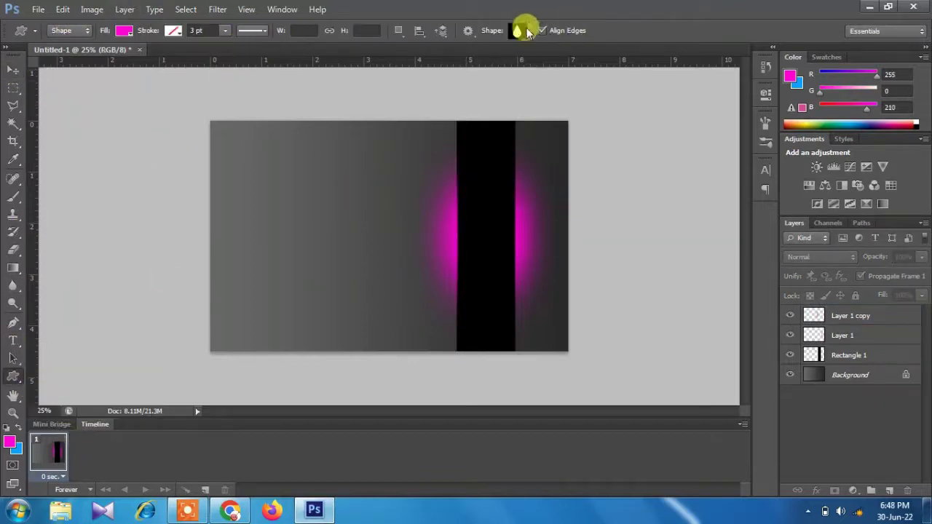
Step: Draw the striped chevron custom shape with a black fill
left_click(528, 30)
scroll(580, 135, "down", 5)
scroll(580, 136, "down", 5)
scroll(579, 136, "down", 5)
scroll(579, 135, "down", 5)
scroll(580, 135, "down", 5)
scroll(580, 135, "down", 5)
scroll(579, 135, "down", 5)
scroll(579, 137, "down", 5)
scroll(579, 137, "down", 5)
scroll(580, 137, "down", 5)
scroll(579, 137, "down", 5)
scroll(579, 137, "down", 3)
scroll(579, 122, "up", 5)
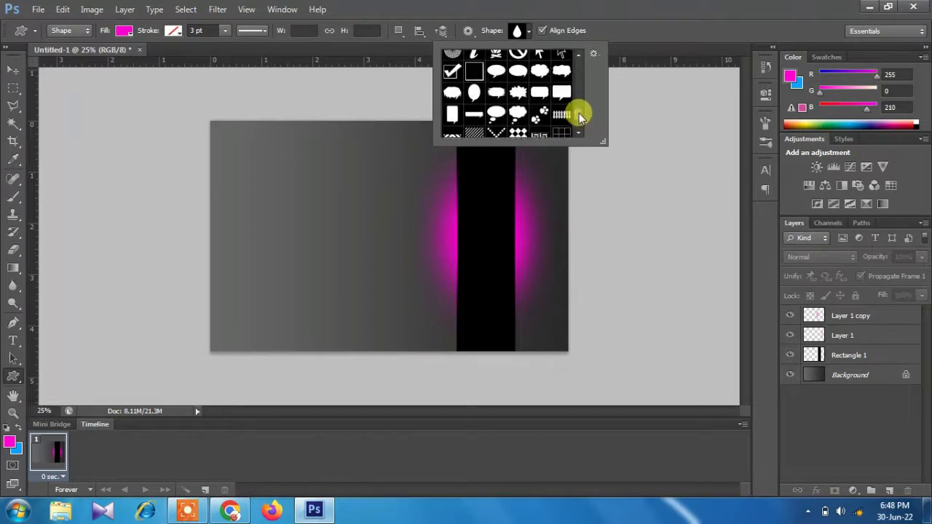
left_click(433, 9)
left_click(124, 30)
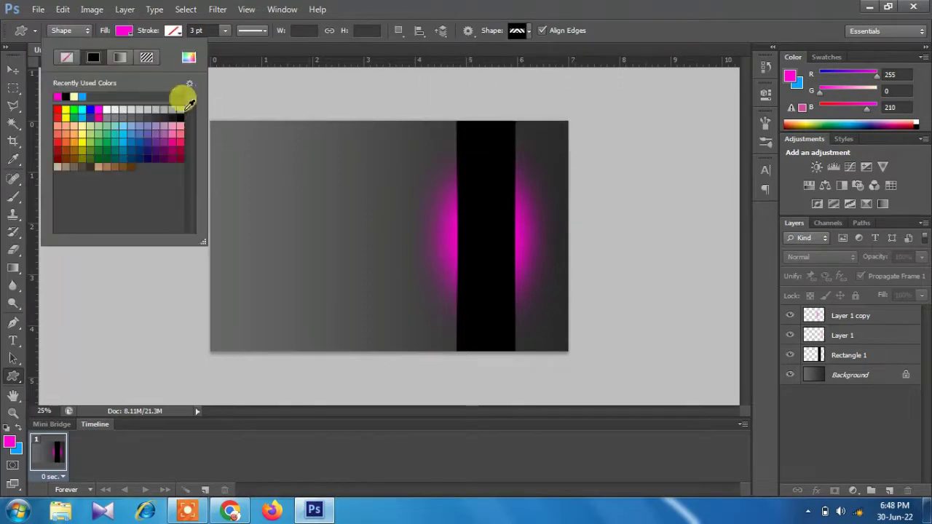
left_click(296, 170)
left_click_drag(302, 178, 488, 227)
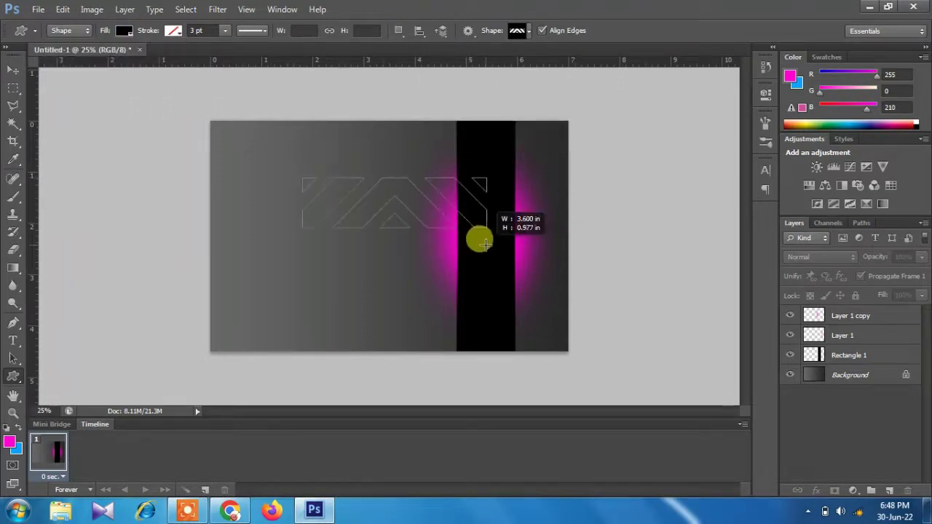
Step: Rotate the chevron 90° and stretch it to fill the strip right of the bar
key("v")
key("ctrl+t")
mouse_move(493, 162)
left_mouse_down()
mouse_move(426, 280)
mouse_move(406, 286)
left_mouse_up()
left_click_drag(391, 163, 545, 182)
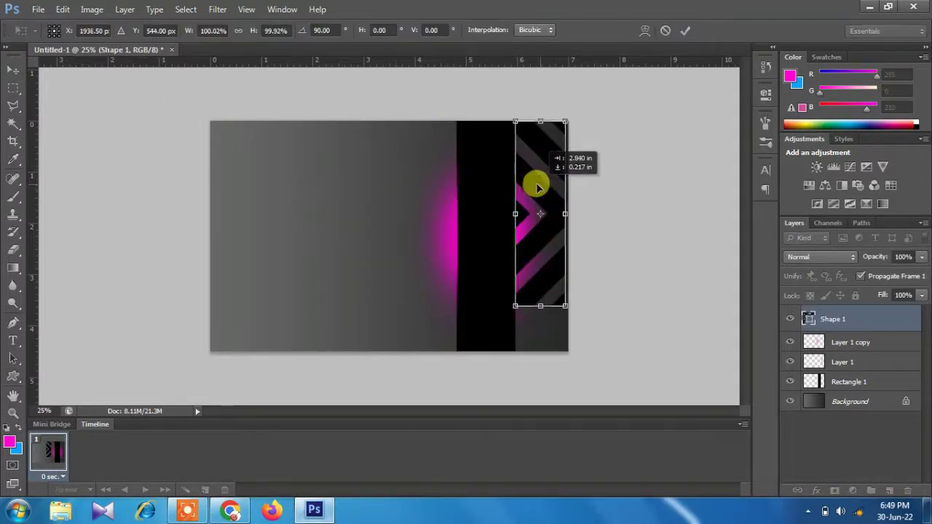
left_click_drag(565, 214, 568, 214)
left_click_drag(540, 306, 541, 349)
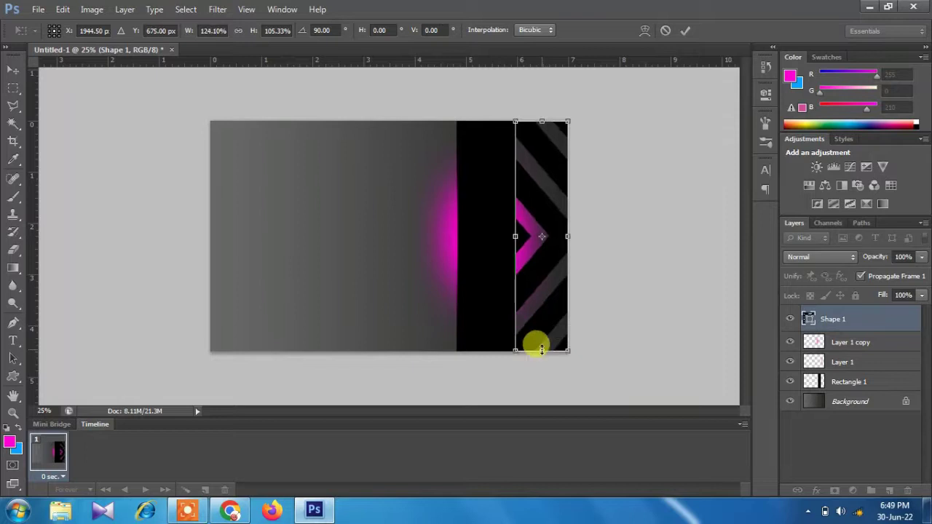
left_click(14, 70)
Step: Send the chevron layer to the back and lower it to 40% opacity
left_click(370, 200)
left_click(124, 9)
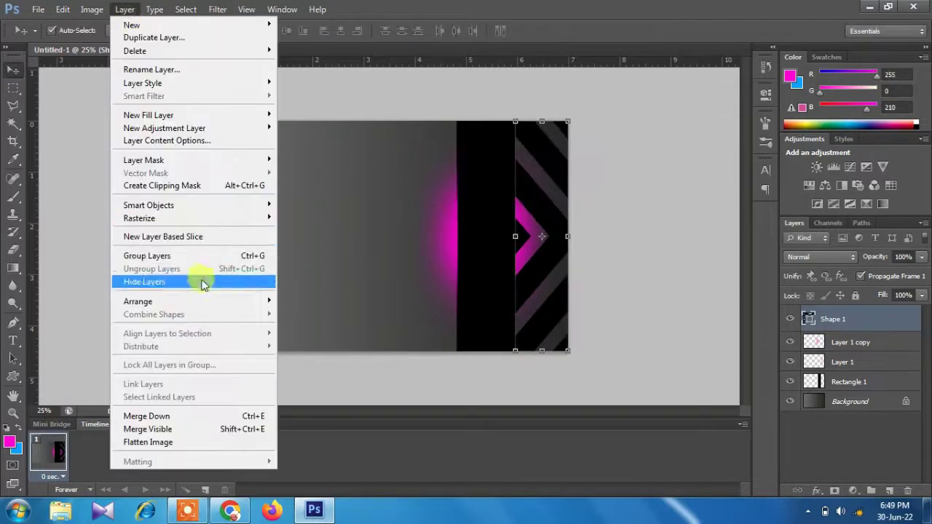
left_click(312, 340)
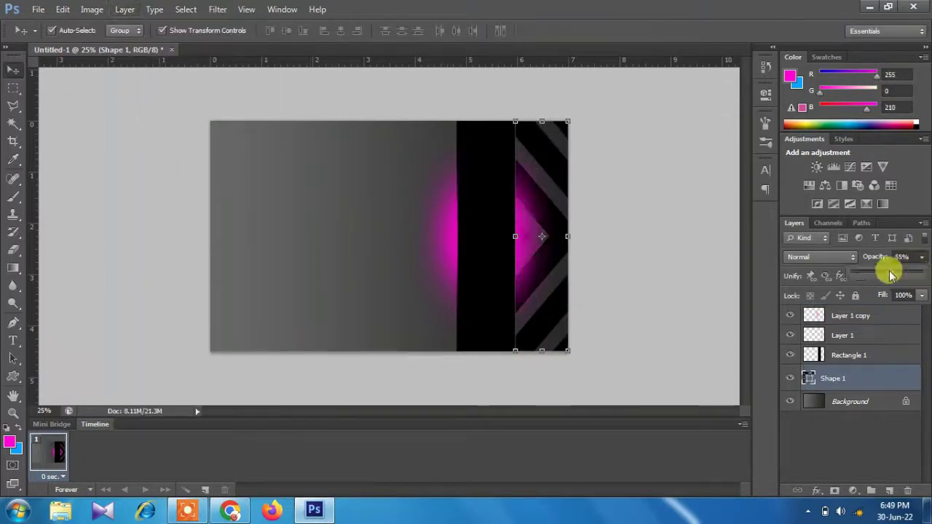
left_click_drag(890, 274, 887, 274)
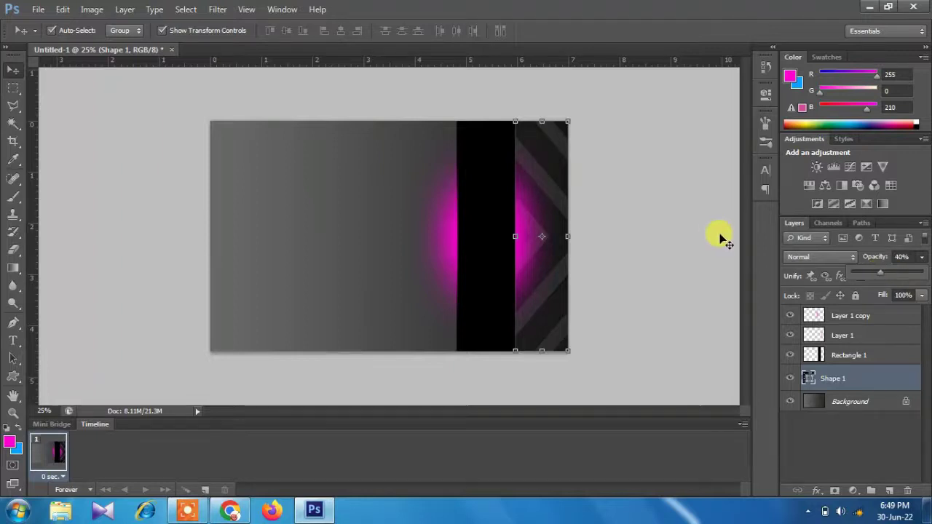
left_click(293, 201)
Step: Draw a black five-sided polygon and move it into the lower-left corner
left_click(16, 375)
left_click(46, 410)
left_click_drag(261, 205, 364, 308)
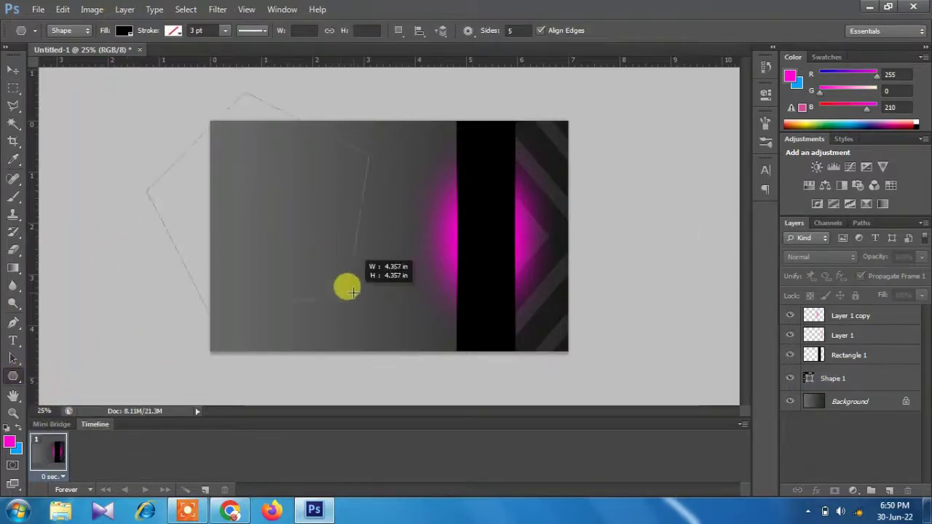
key("v")
left_click_drag(301, 225, 268, 392)
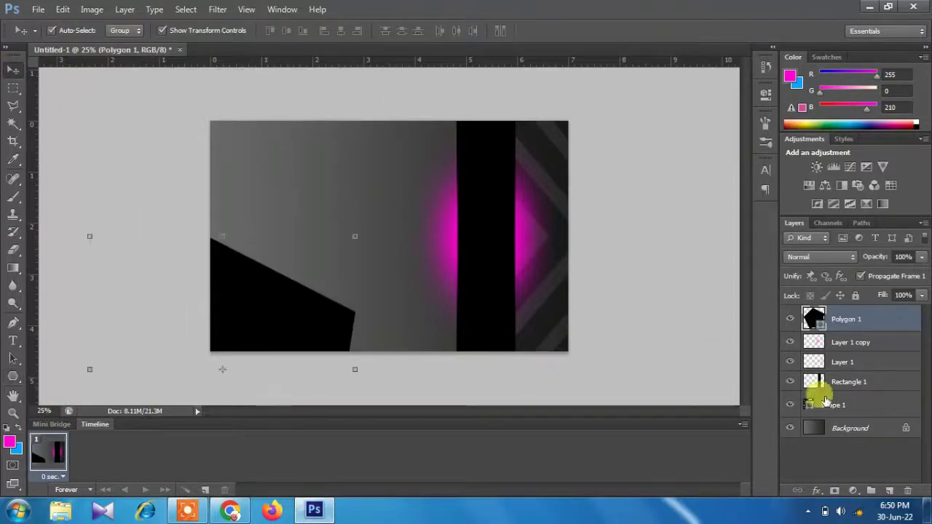
left_click(816, 490)
Step: Add an 8 px magenta (ff00cc) stroke to the polygon
left_click(823, 414)
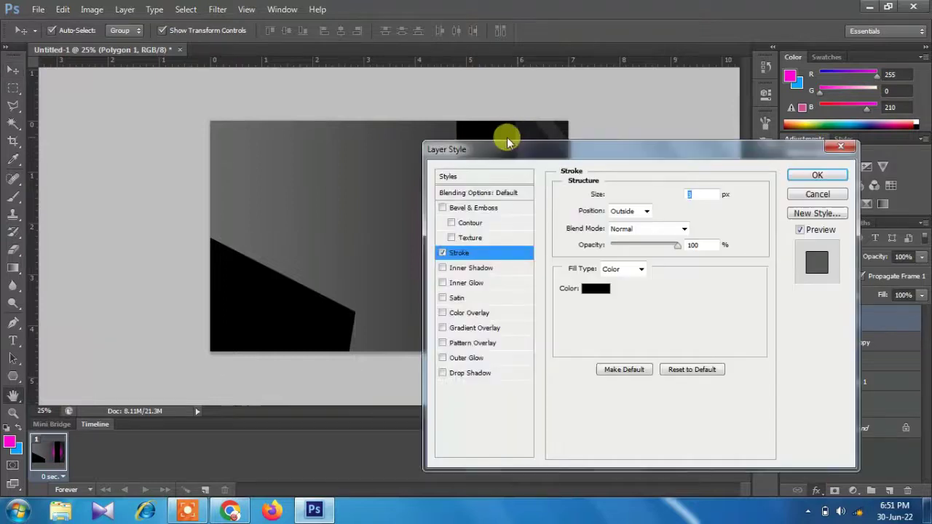
left_click(575, 284)
left_click(728, 261)
left_click_drag(690, 260, 728, 227)
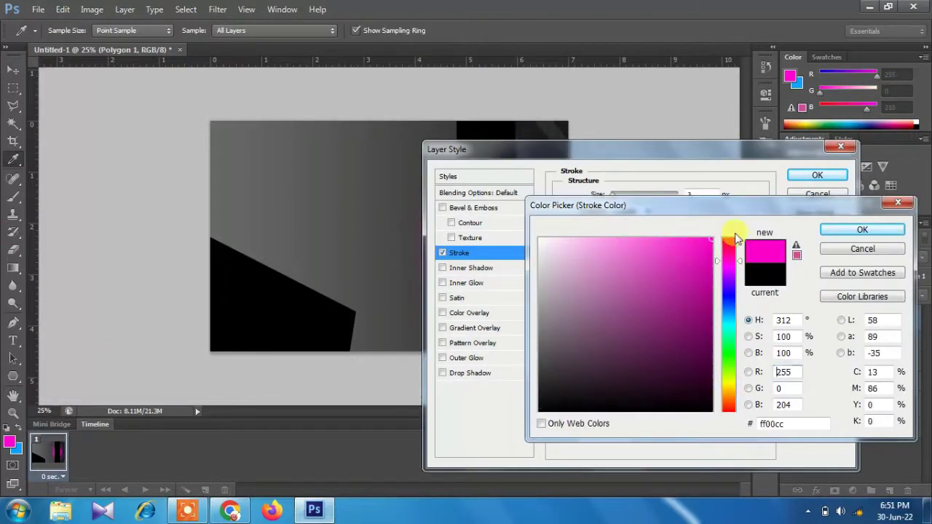
left_click(830, 230)
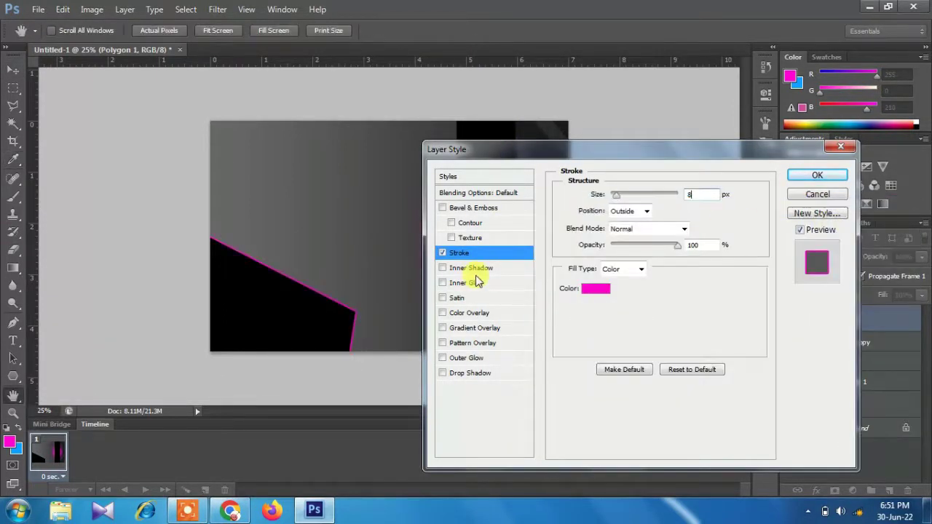
Step: Add an enlarged magenta outer glow and a drop shadow, then apply the effects
left_click(466, 357)
left_click(597, 246)
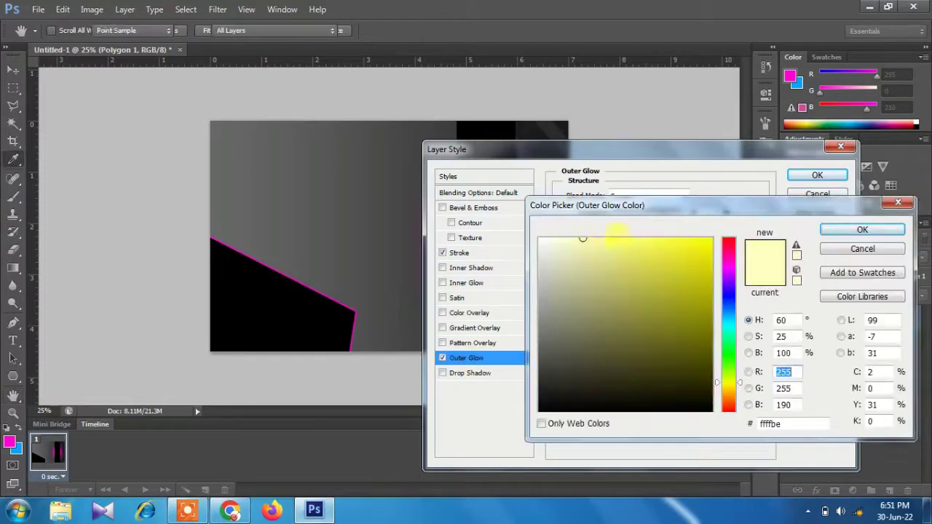
left_click(789, 75)
left_click(824, 230)
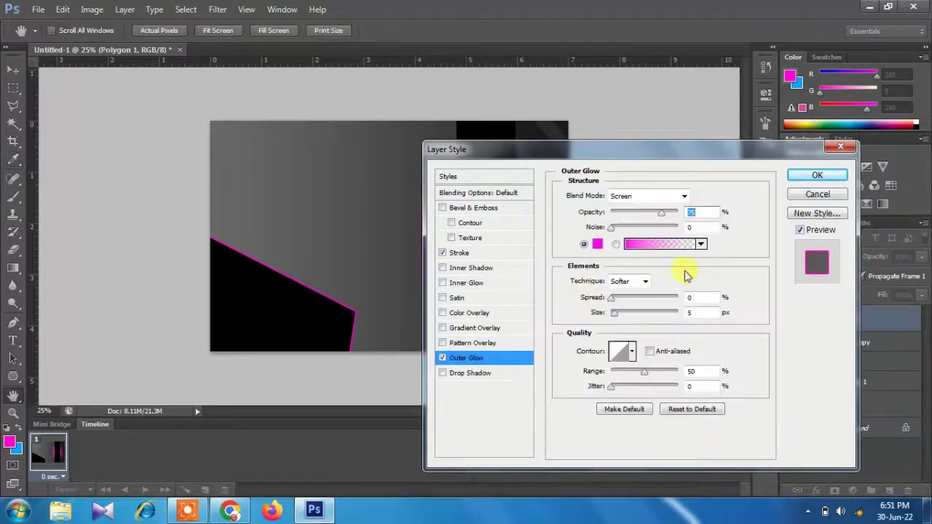
left_click_drag(617, 321, 638, 323)
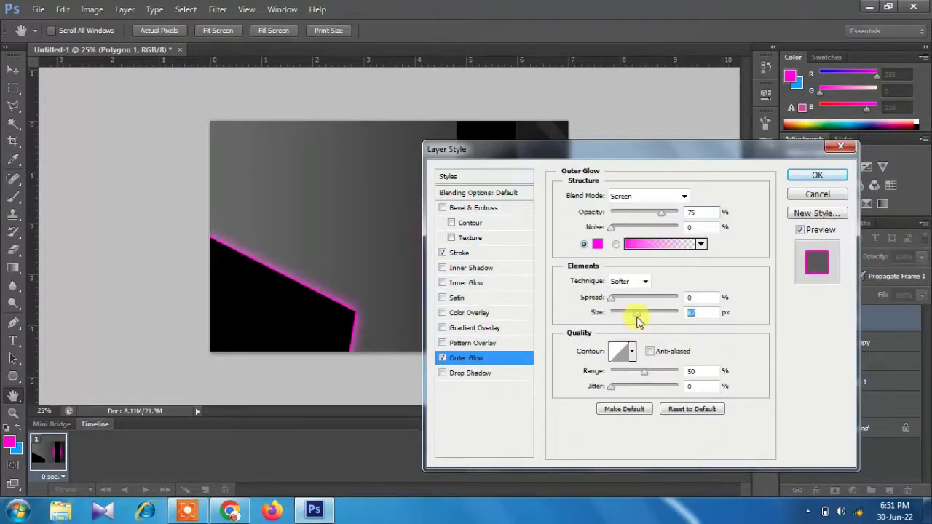
left_click(470, 372)
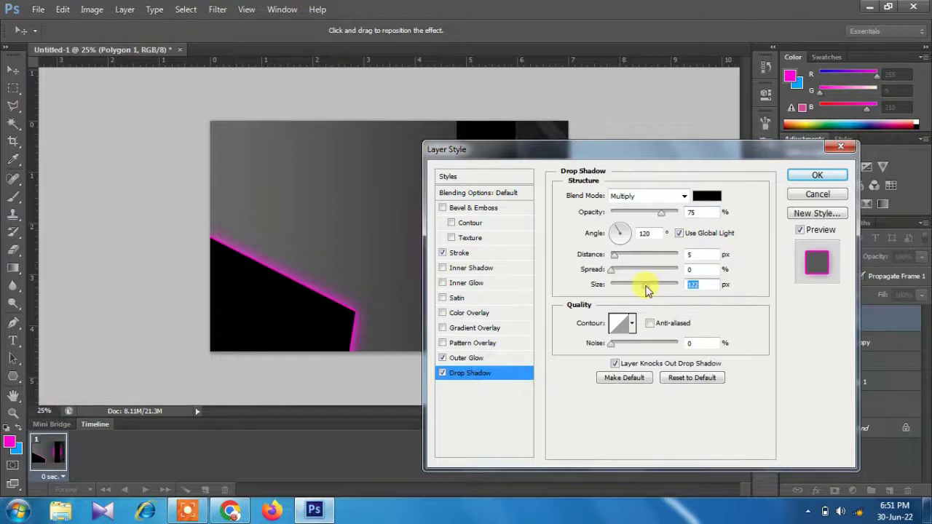
left_click(815, 176)
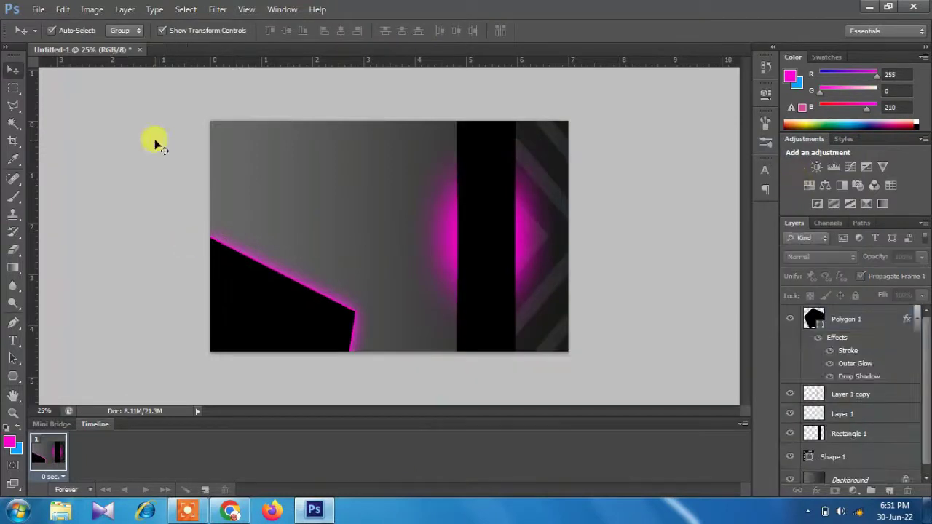
Step: Type 'Invitation', reduce it to 62 pt and colour it magenta
left_click(13, 340)
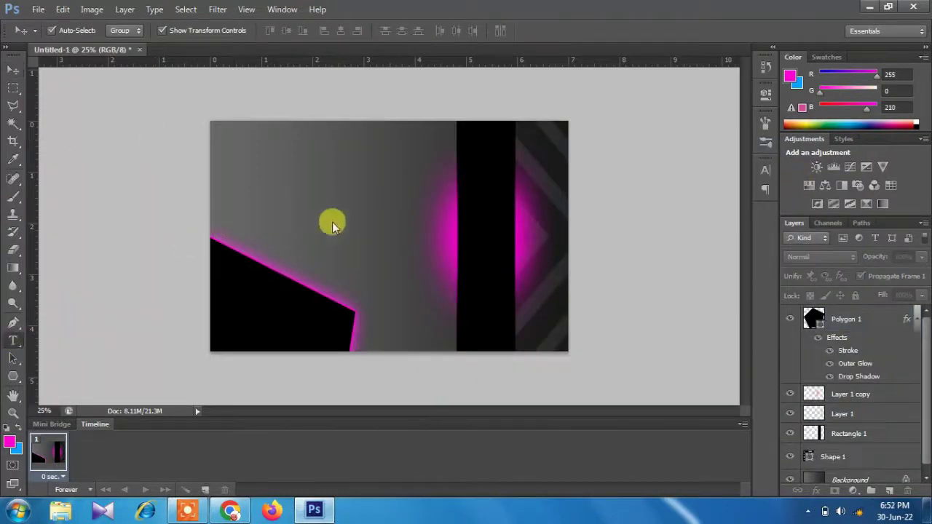
left_click(300, 196)
type("Invi")
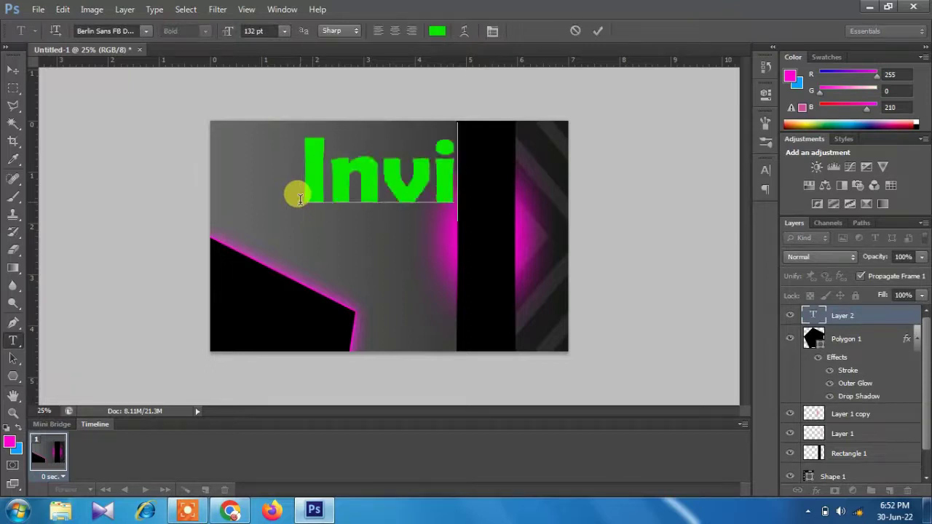
type("tation")
key("ctrl+a")
key("ctrl+shift+comma")
key("ctrl+shift+comma")
key("ctrl+shift+comma")
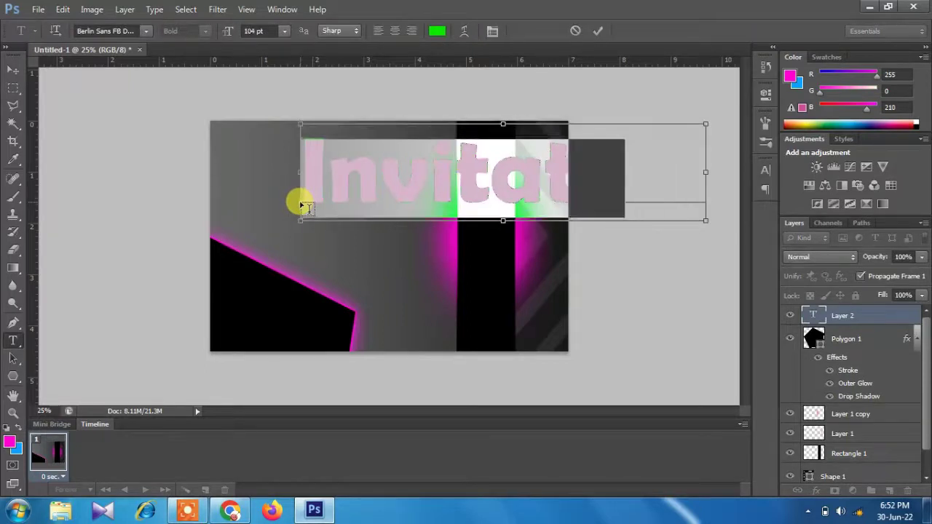
key("ctrl+shift+comma")
key("ctrl+shift+comma")
key("ctrl+shift+comma")
key("ctrl+shift+comma")
key("ctrl+shift+comma")
key("ctrl+shift+comma")
key("ctrl+shift+comma")
key("ctrl+shift+comma")
key("ctrl+shift+comma")
key("ctrl+shift+comma")
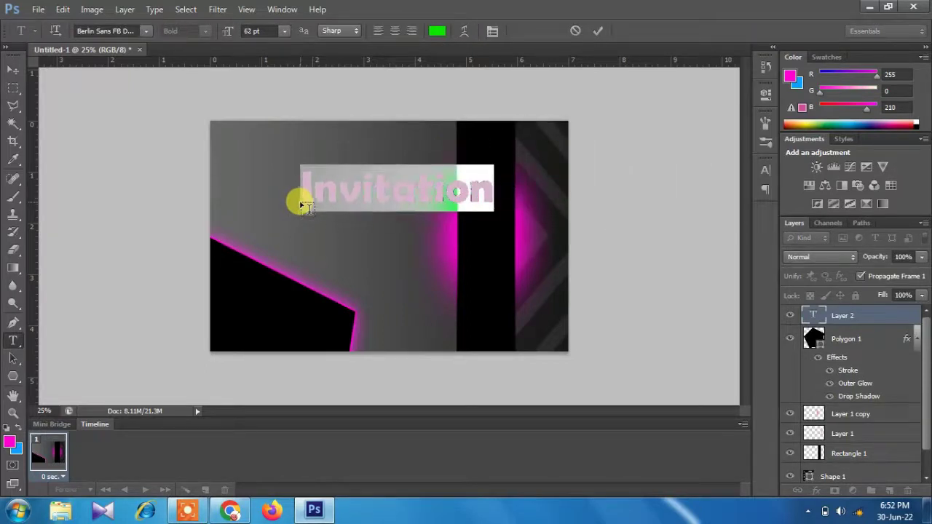
left_click(436, 31)
left_click(730, 261)
left_click(712, 239)
left_click(862, 230)
left_click(13, 72)
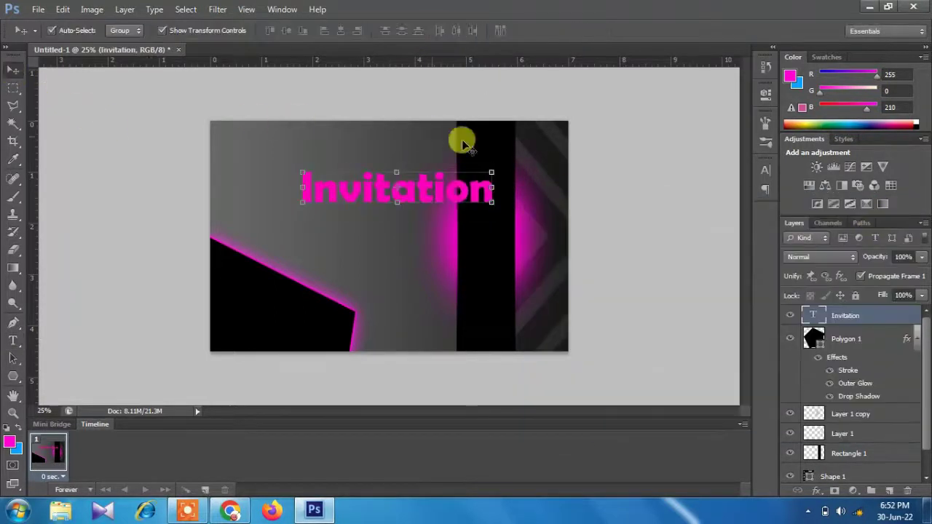
Step: Rotate the text 90°, move it onto the black stripe and scale it to about 80%
key("ctrl+t")
left_click_drag(494, 212, 504, 207)
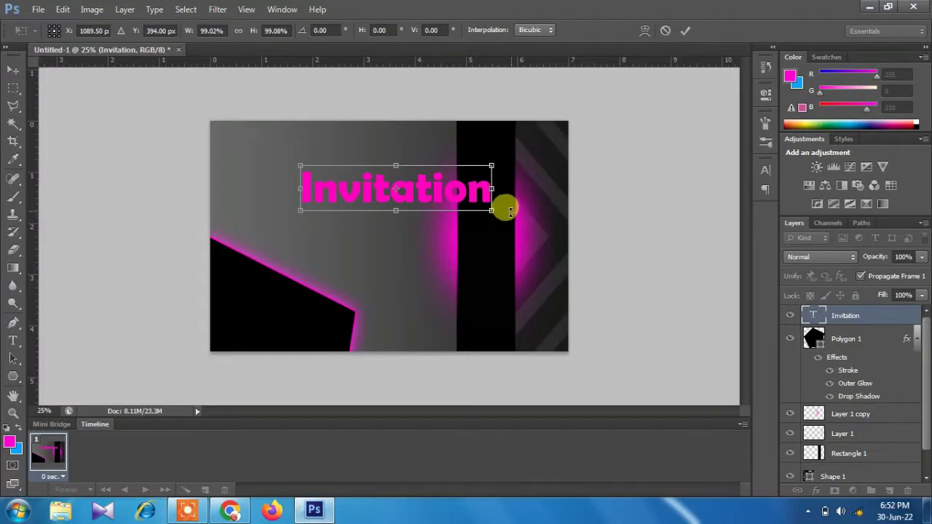
mouse_move(508, 153)
left_mouse_down()
mouse_move(353, 167)
mouse_move(480, 207)
left_mouse_up()
left_click(12, 73)
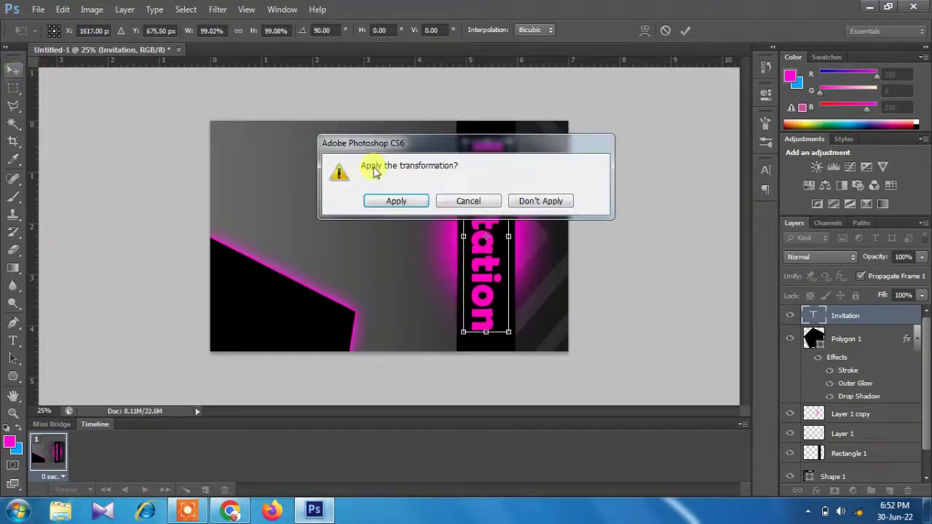
left_click(388, 203)
left_click_drag(501, 141, 498, 178)
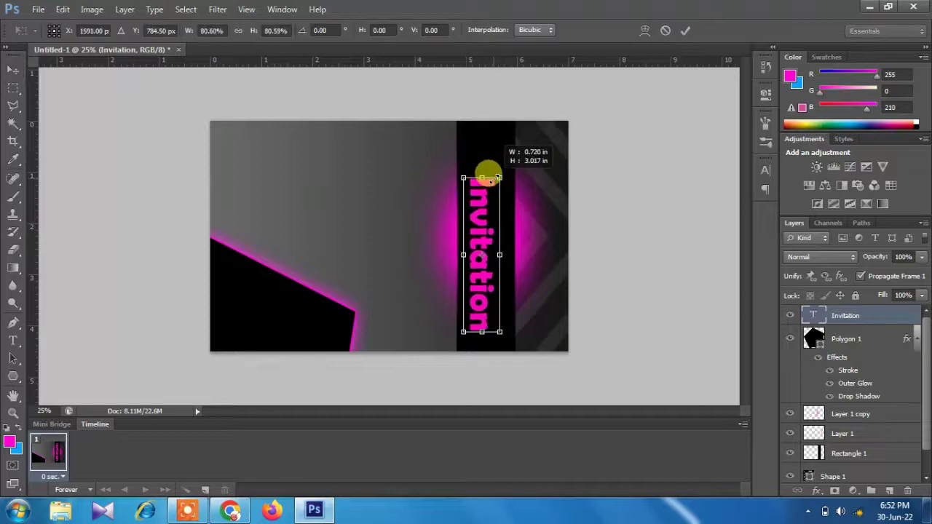
left_click(12, 70)
left_click(396, 201)
left_click(499, 135)
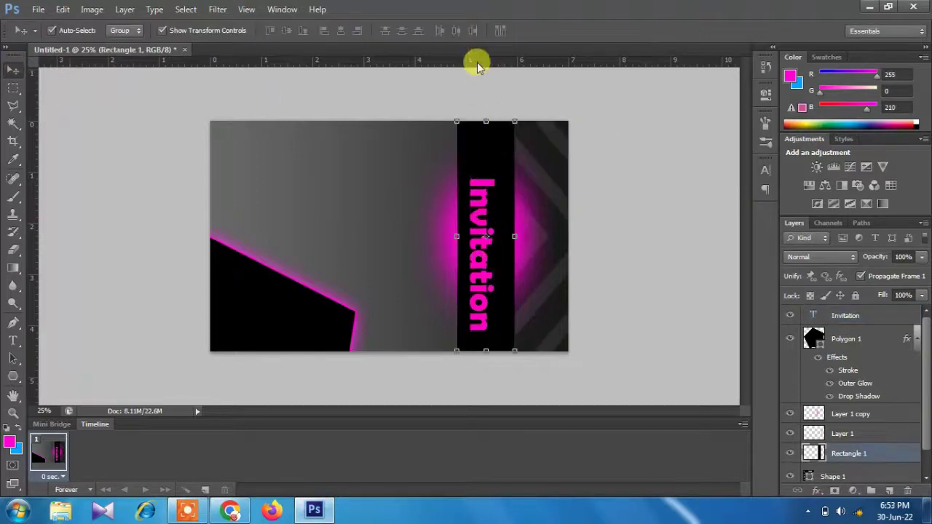
left_click_drag(492, 229, 486, 187)
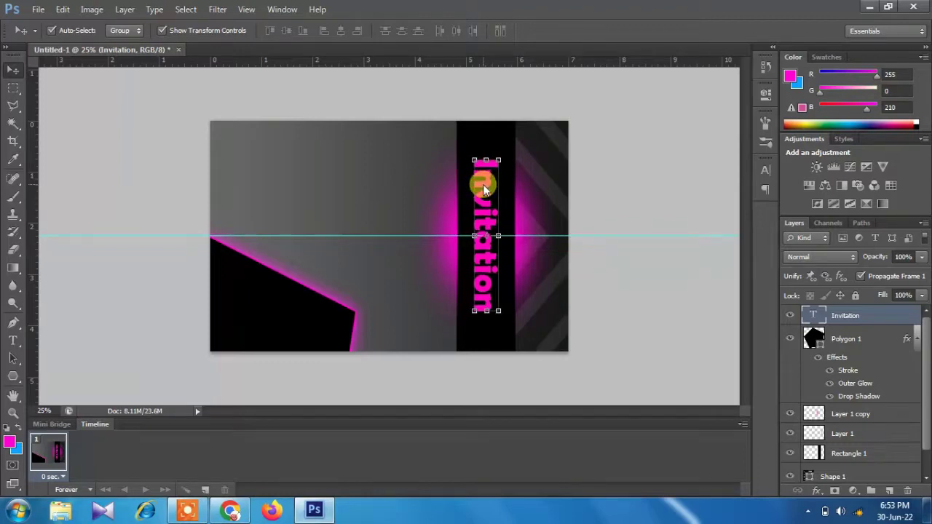